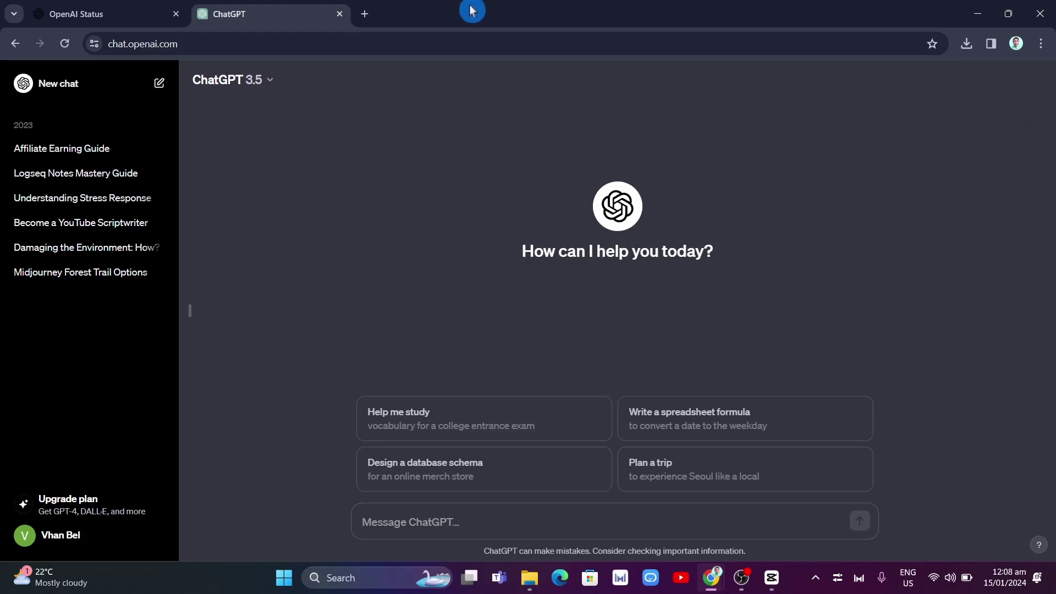
pyautogui.click(151, 11)
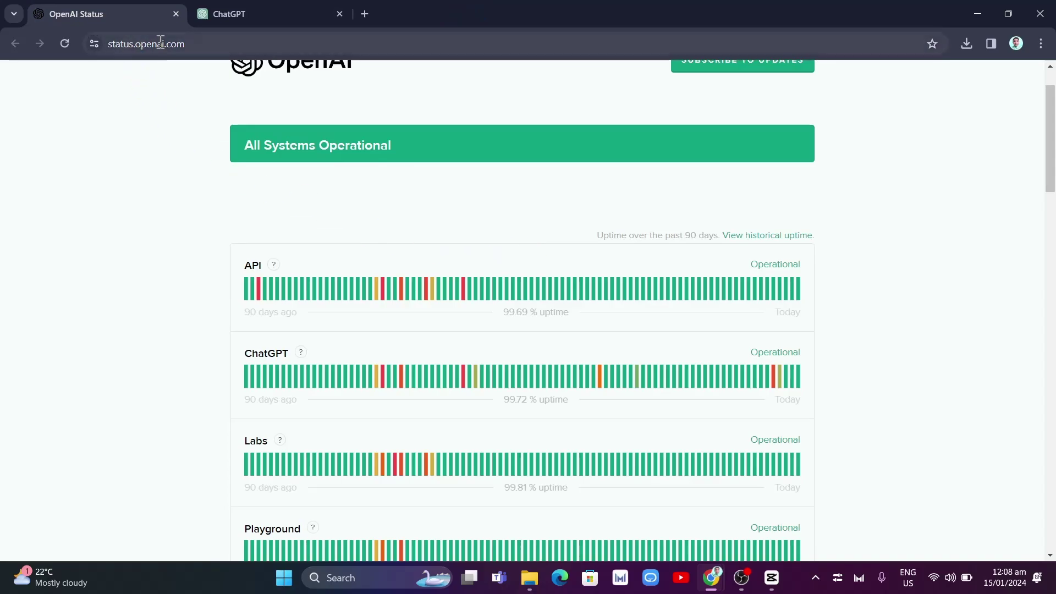
pyautogui.scroll(1, 925, 434)
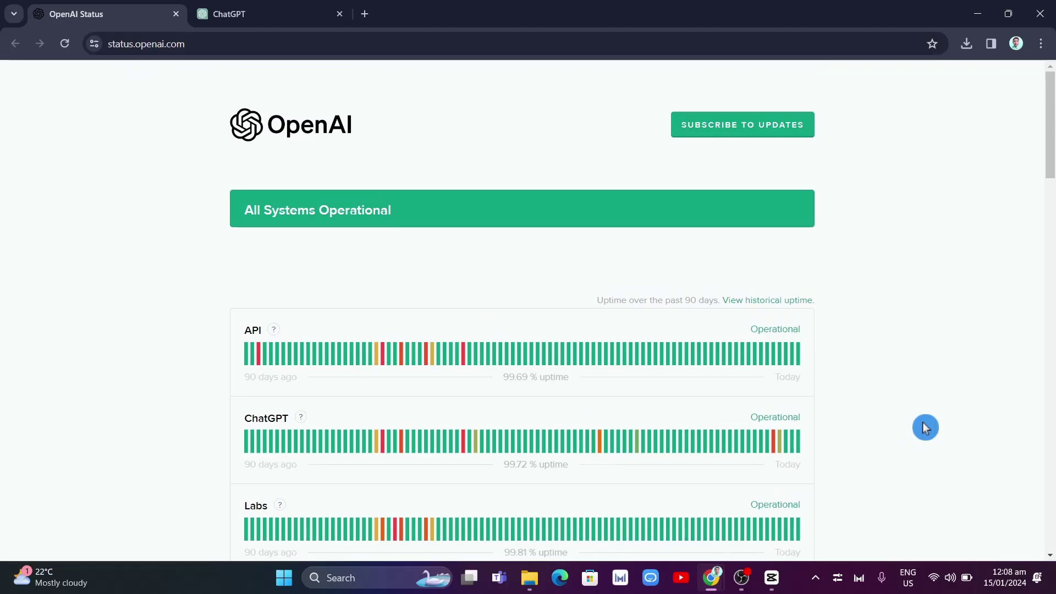
pyautogui.scroll(-4, 990, 379)
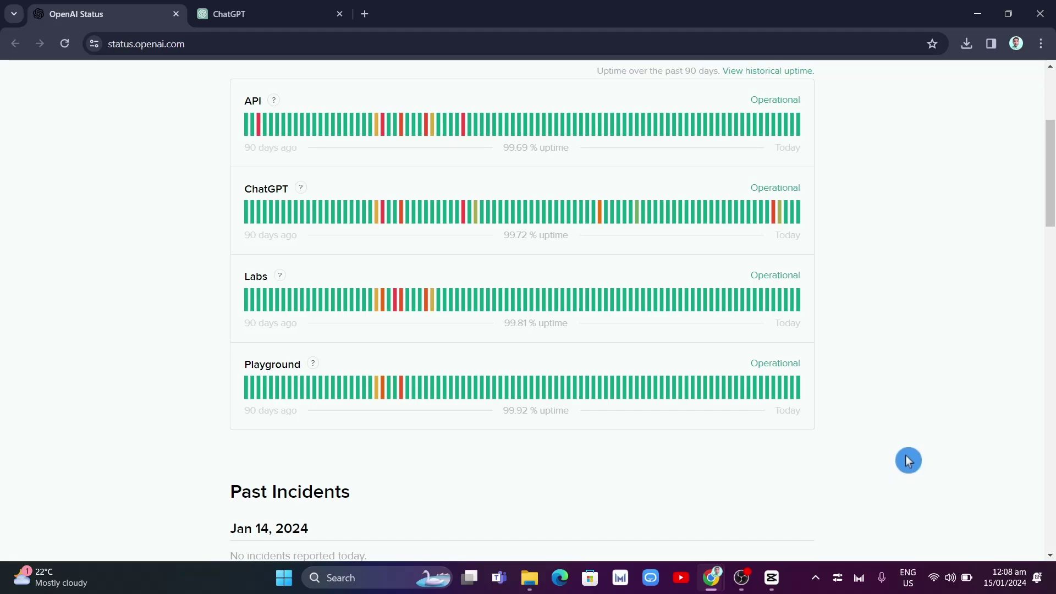
# Step: From the ChatGPT tab, open Chrome Settings at Privacy and security and bring up Clear browsing data
pyautogui.click(266, 15)
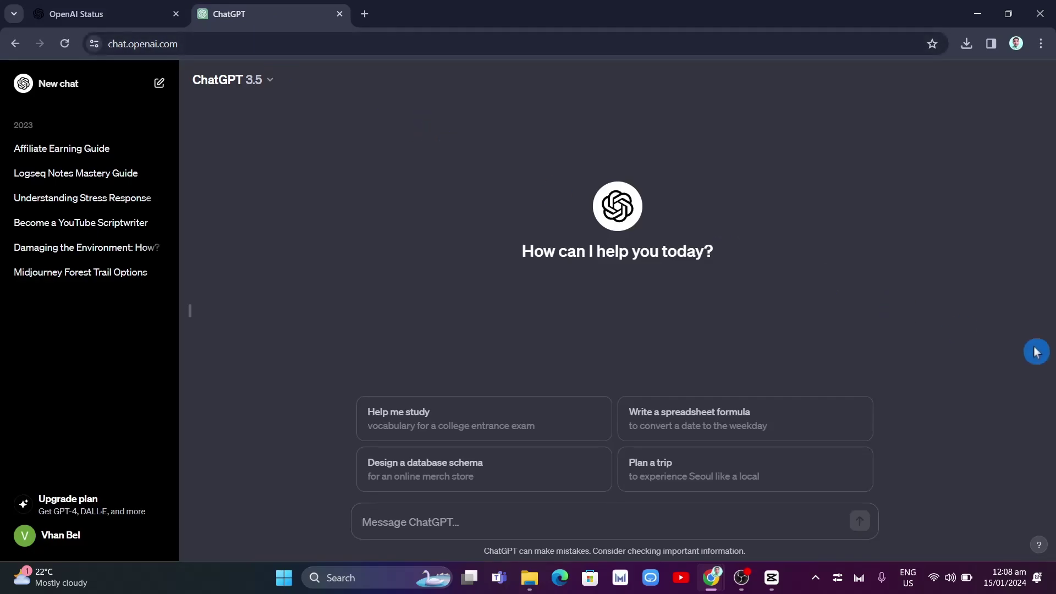
pyautogui.click(1042, 47)
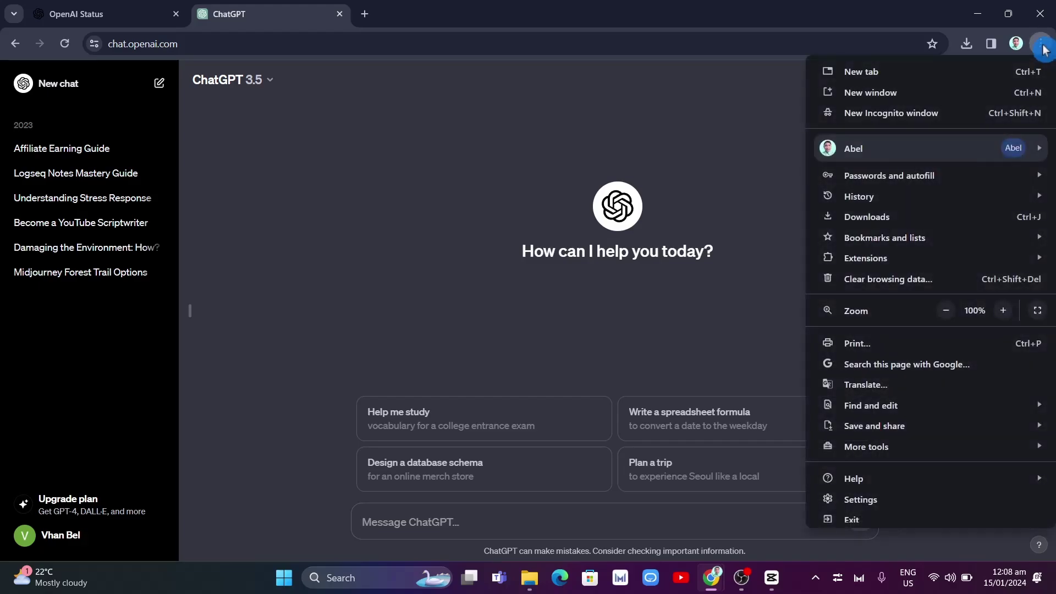
pyautogui.click(903, 495)
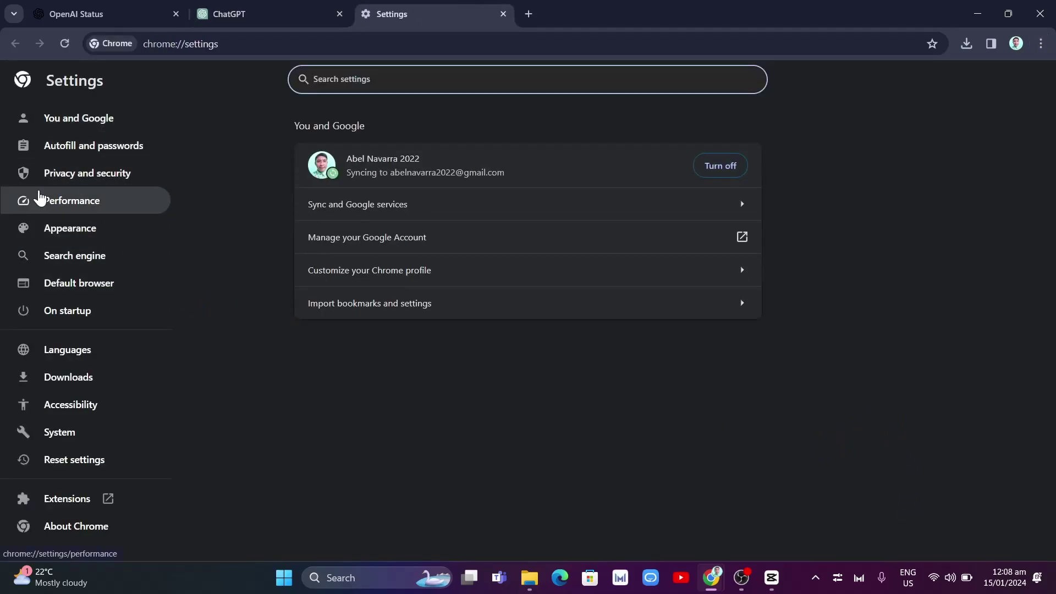
pyautogui.click(81, 200)
pyautogui.click(80, 180)
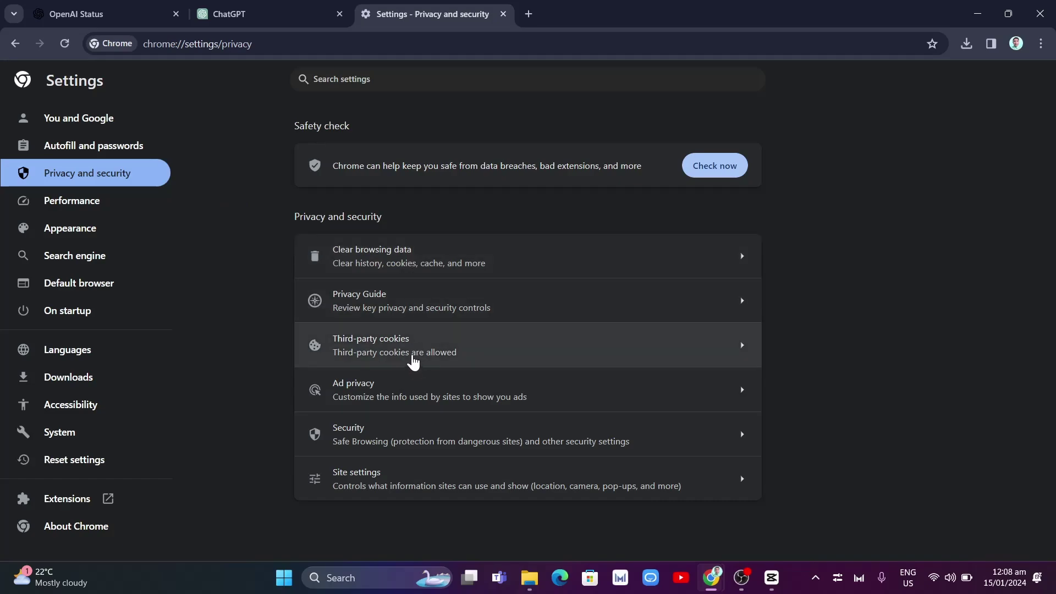
pyautogui.click(434, 264)
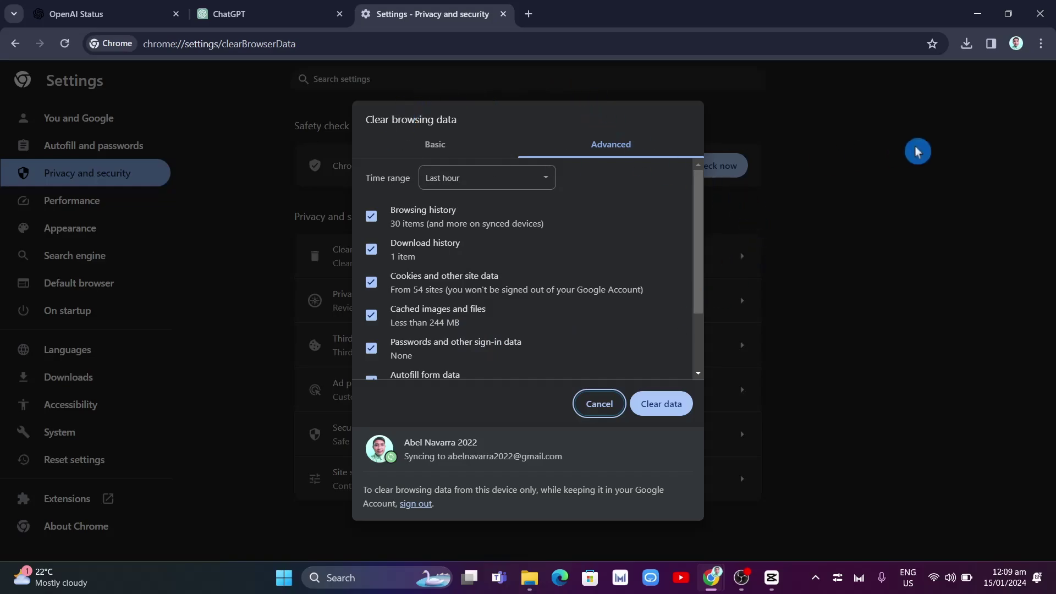
# Step: Cancel clearing browsing data and open the all-sites data and permissions list under Third-party cookies
pyautogui.click(599, 414)
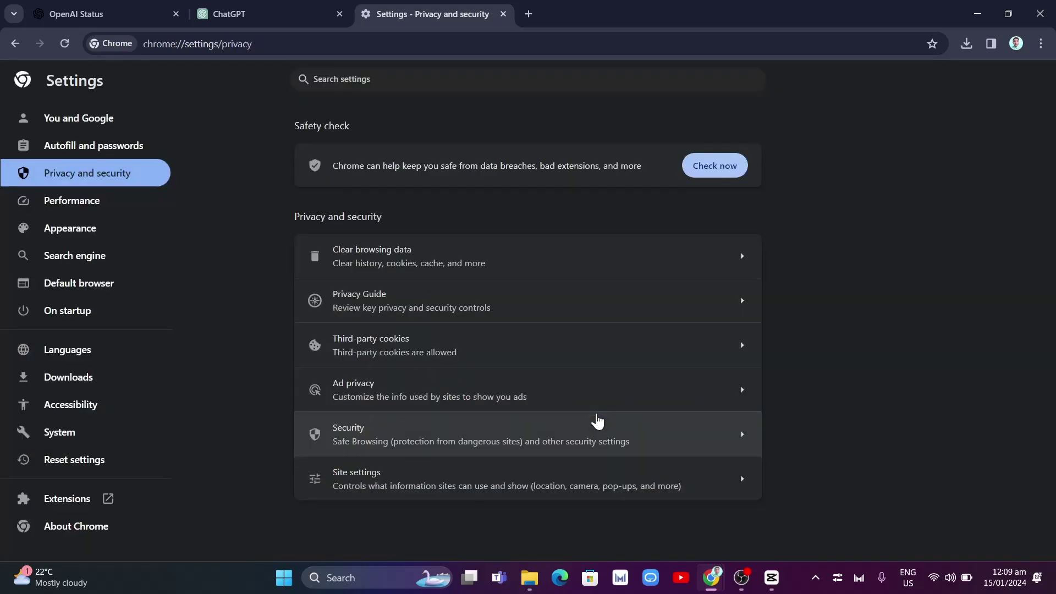
pyautogui.click(429, 353)
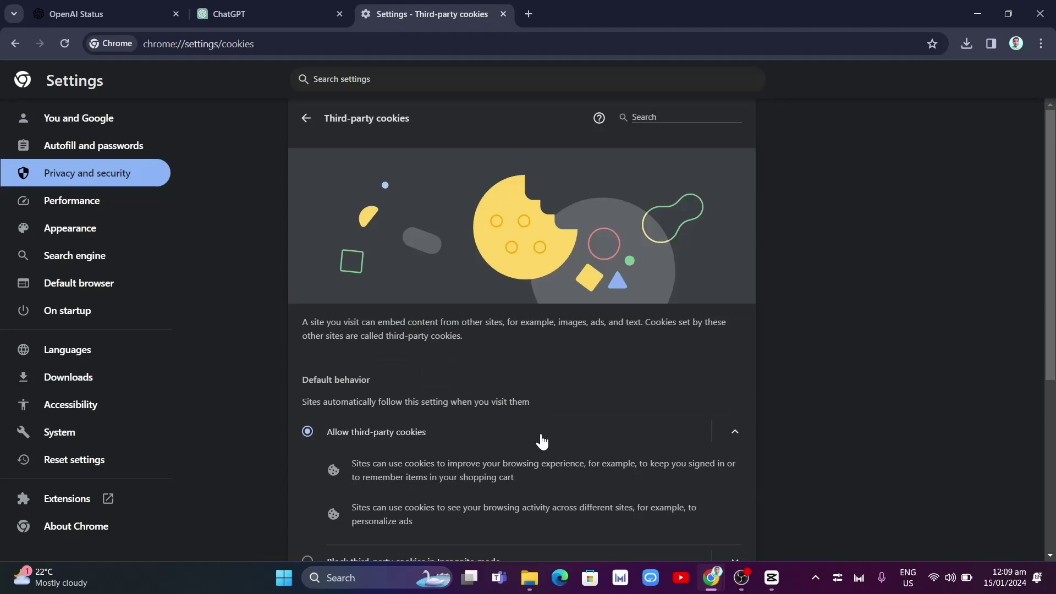
pyautogui.scroll(-2, 541, 442)
pyautogui.scroll(-2, 554, 484)
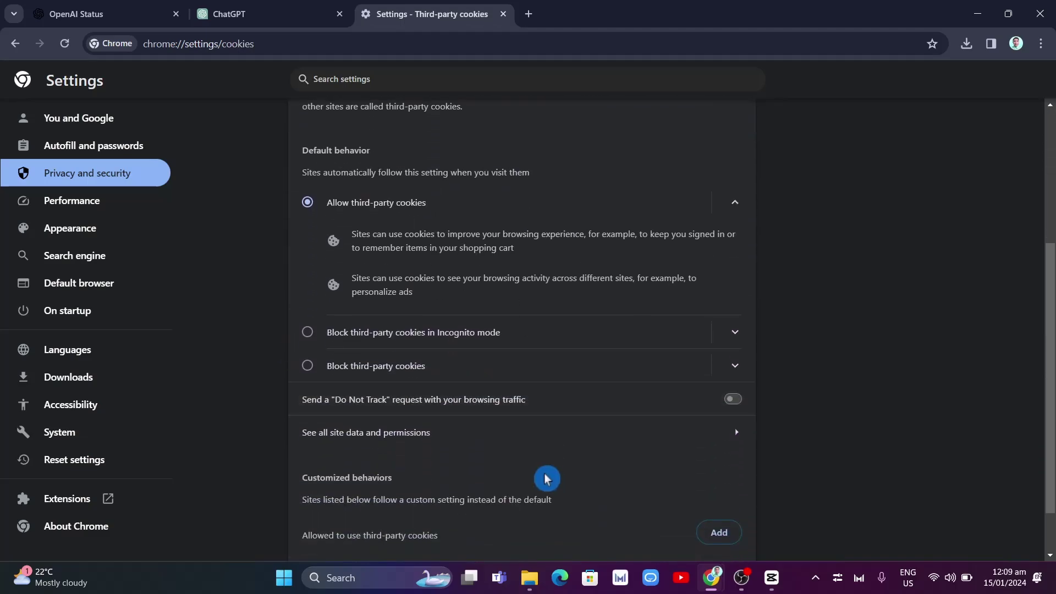
pyautogui.scroll(-1, 546, 479)
pyautogui.click(401, 371)
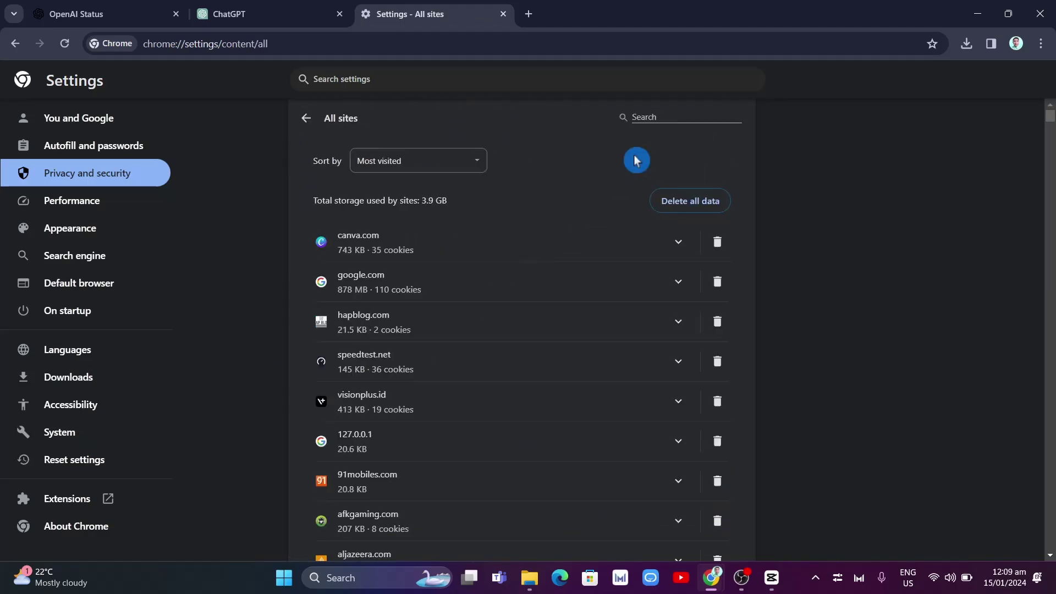
# Step: Filter stored site data by 'chat.', expand openai.com, then close the Settings tab
pyautogui.click(672, 116)
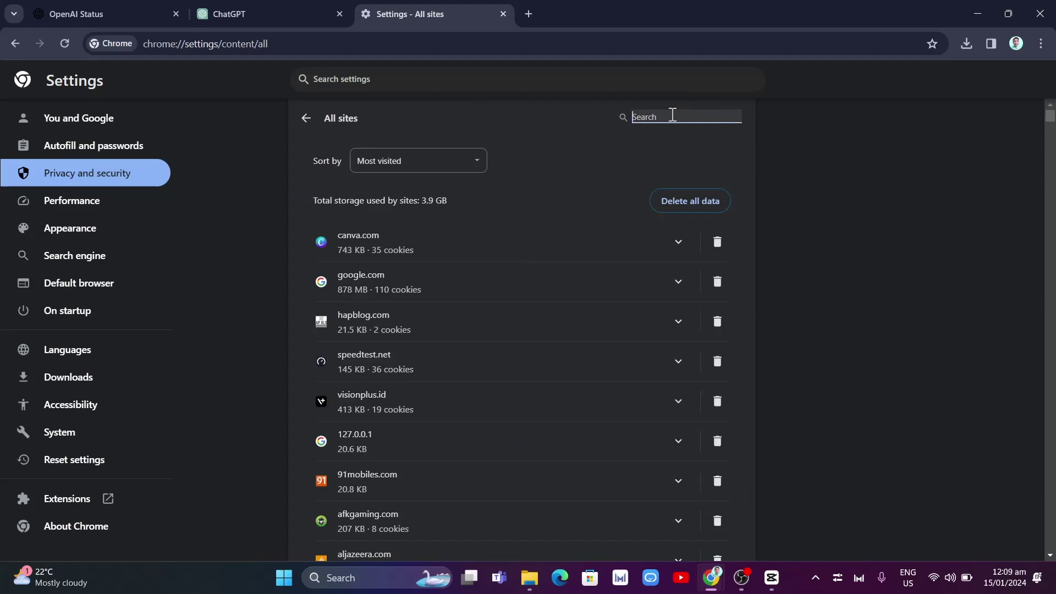
pyautogui.write('chat')
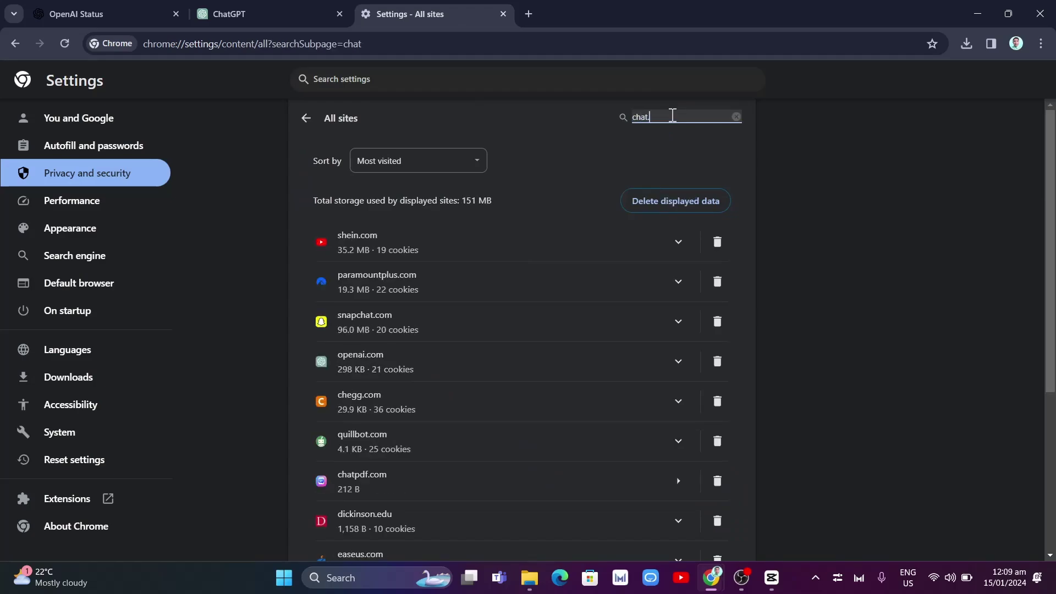
pyautogui.write('.')
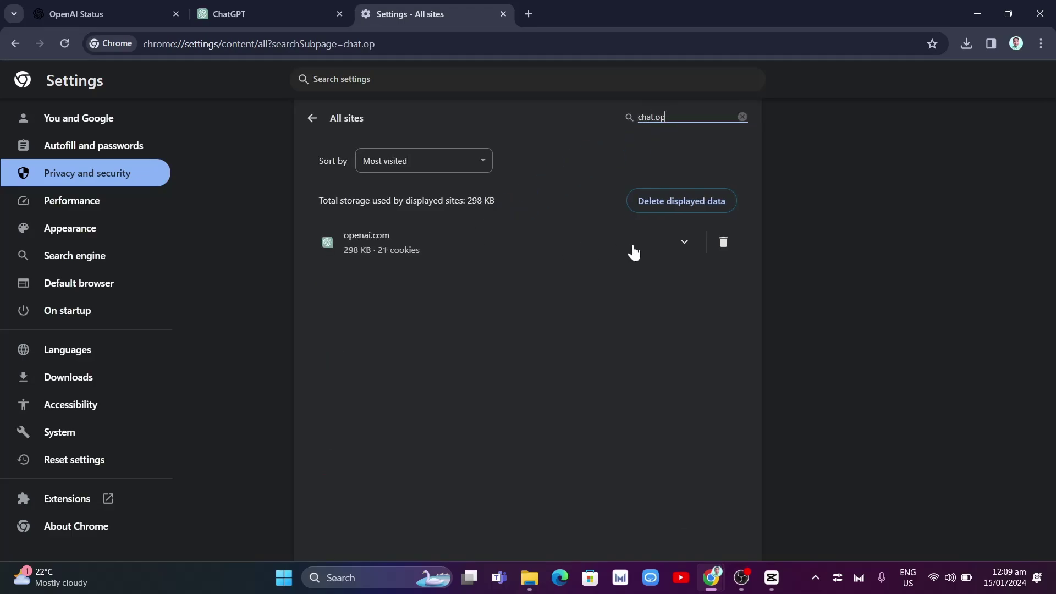
pyautogui.click(676, 242)
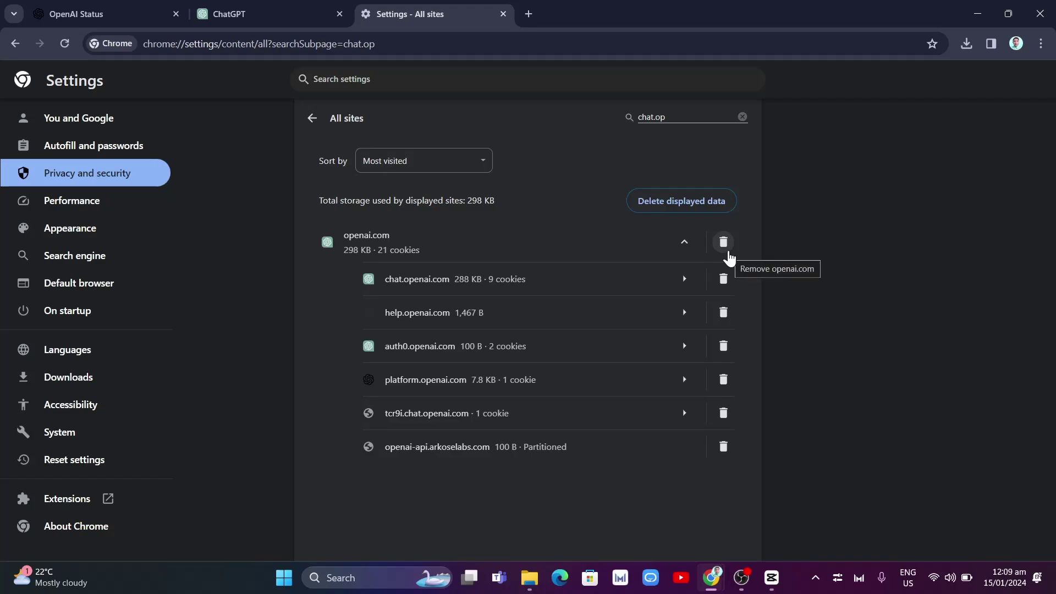
pyautogui.click(502, 18)
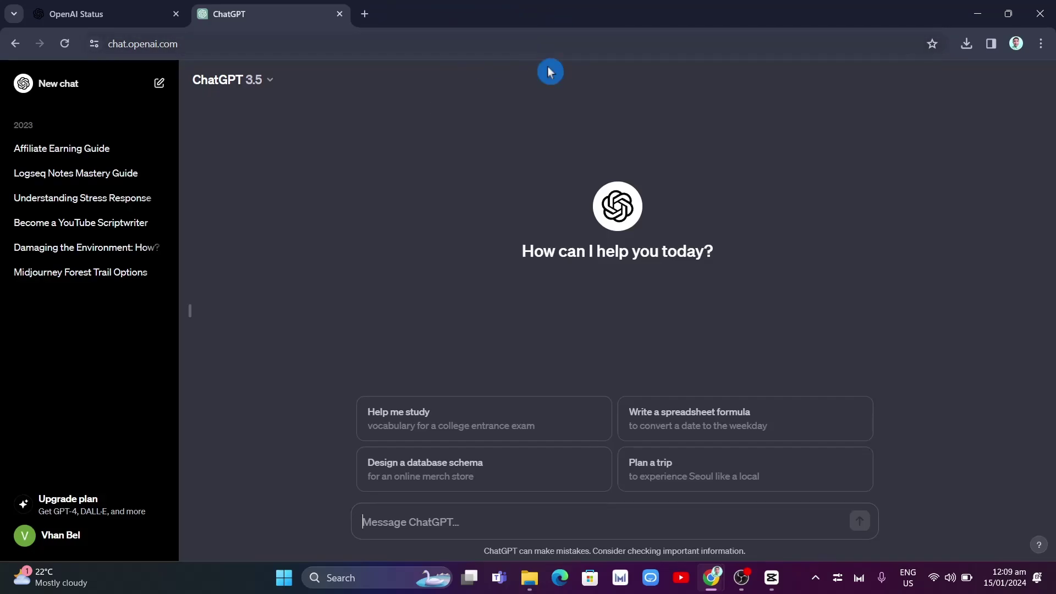
pyautogui.click(838, 307)
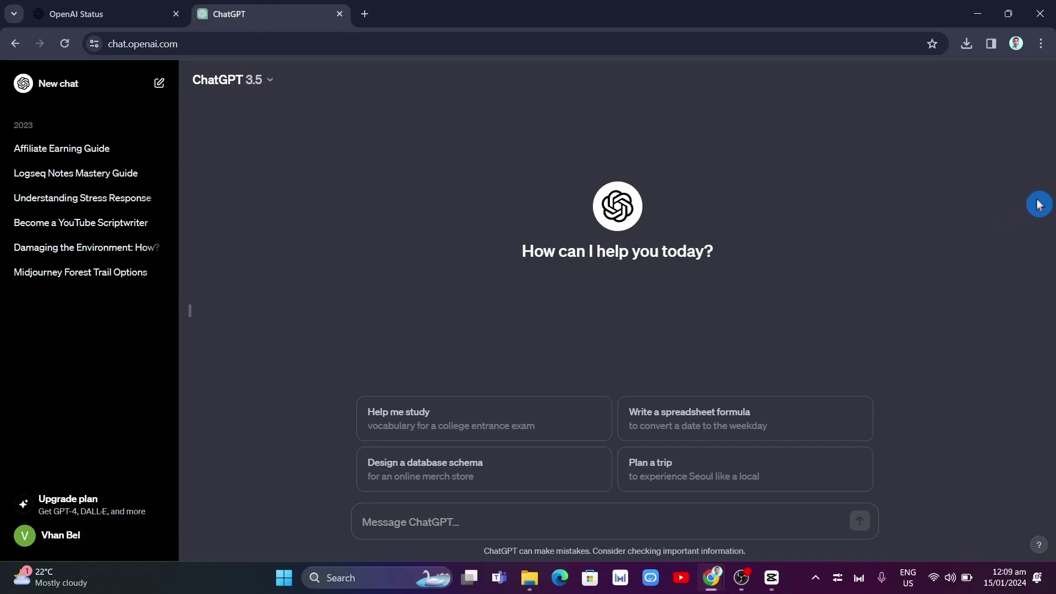
pyautogui.click(1041, 46)
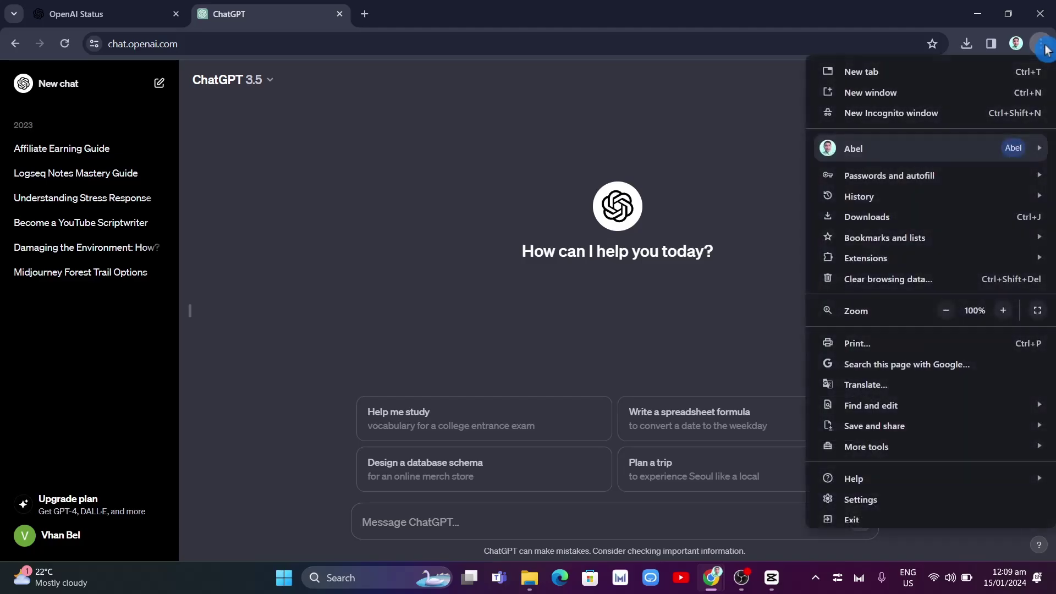
pyautogui.click(896, 114)
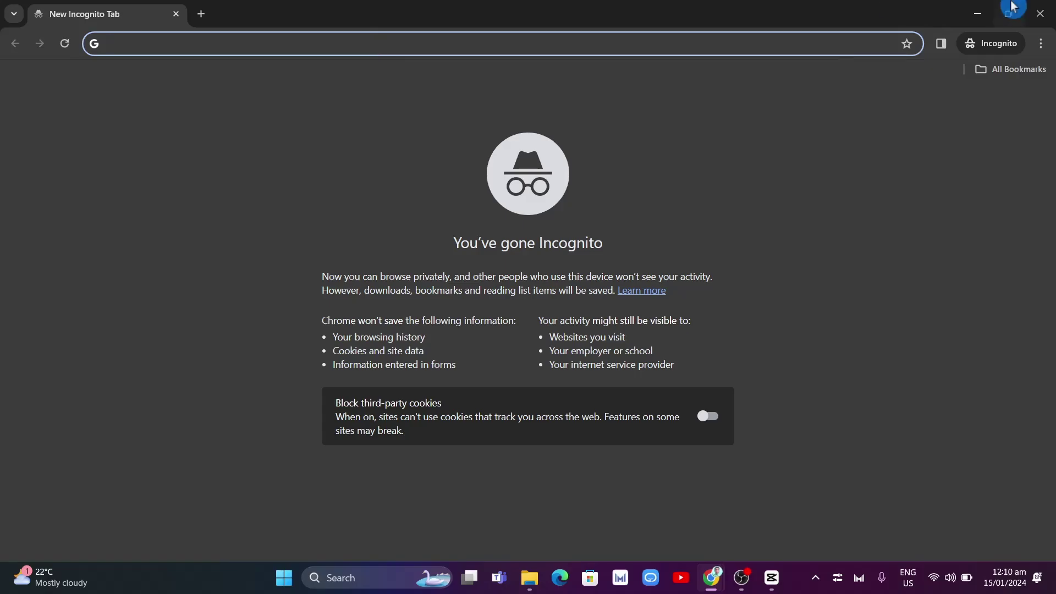
pyautogui.click(1040, 13)
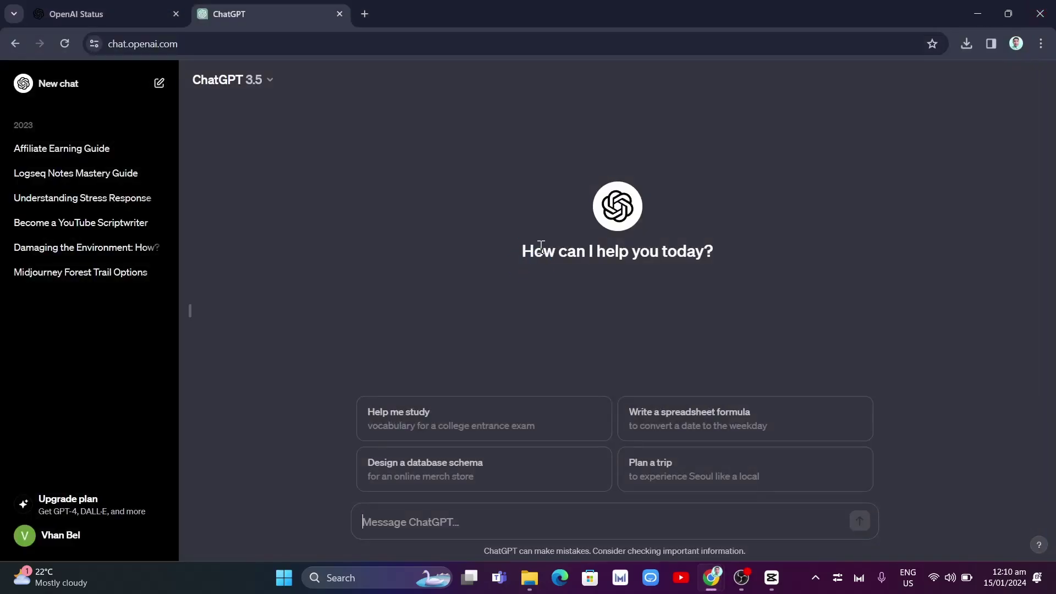
pyautogui.click(1040, 53)
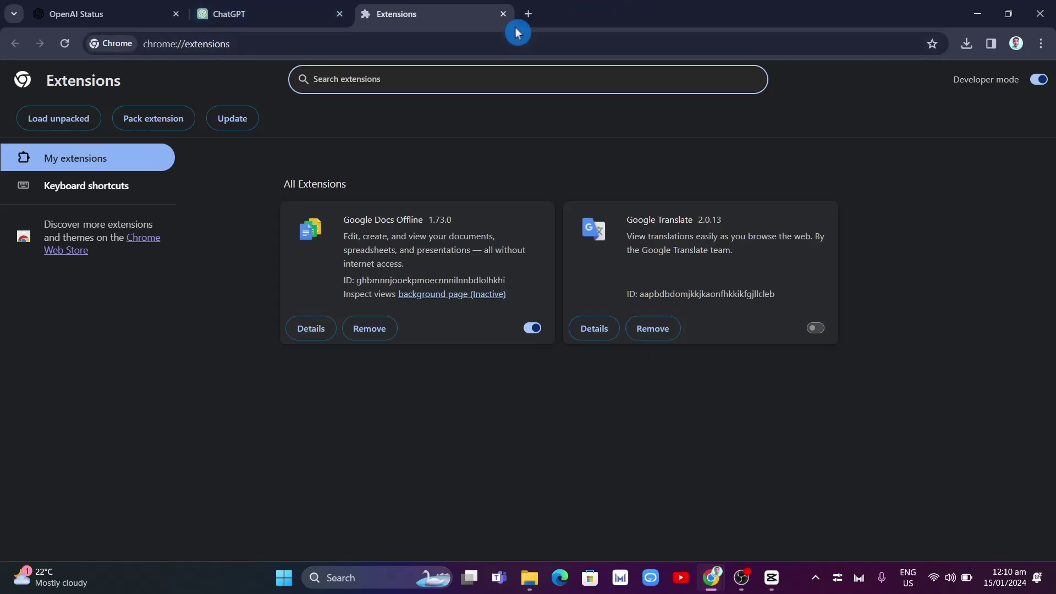
pyautogui.click(503, 15)
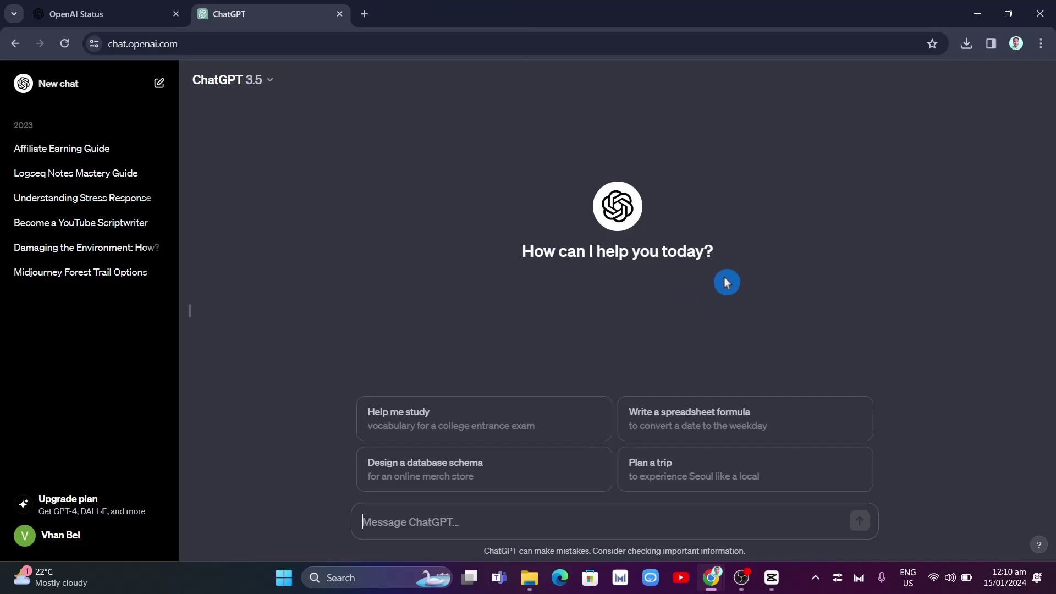
pyautogui.click(944, 577)
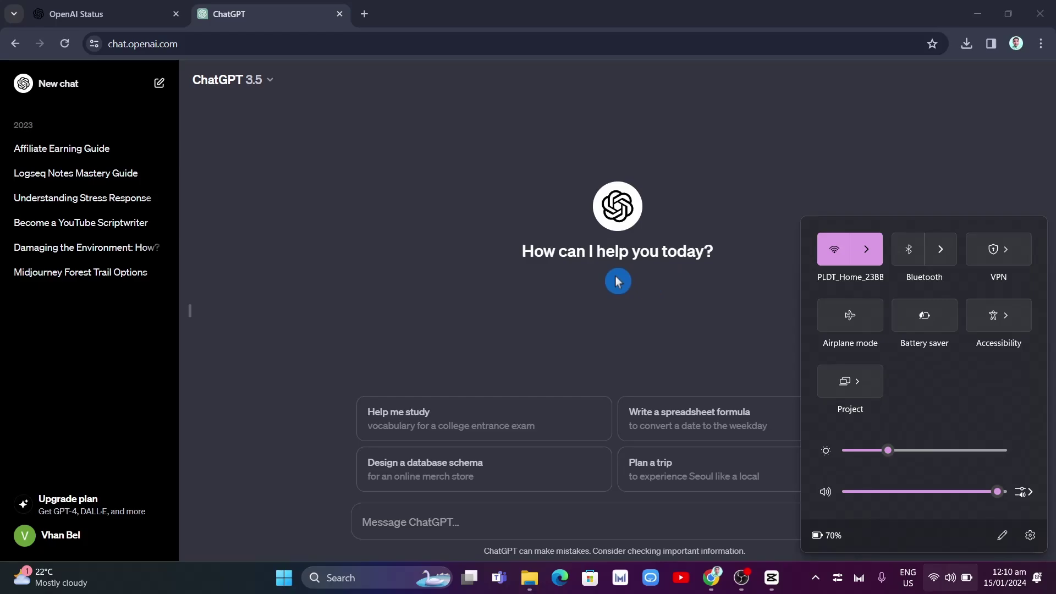
pyautogui.click(437, 247)
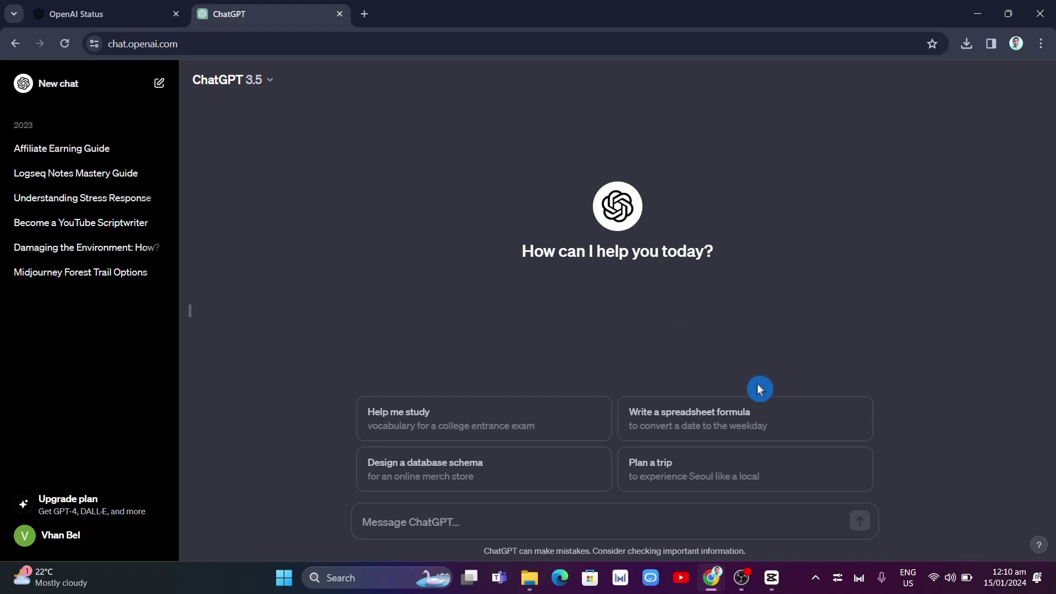
pyautogui.press('super+a')
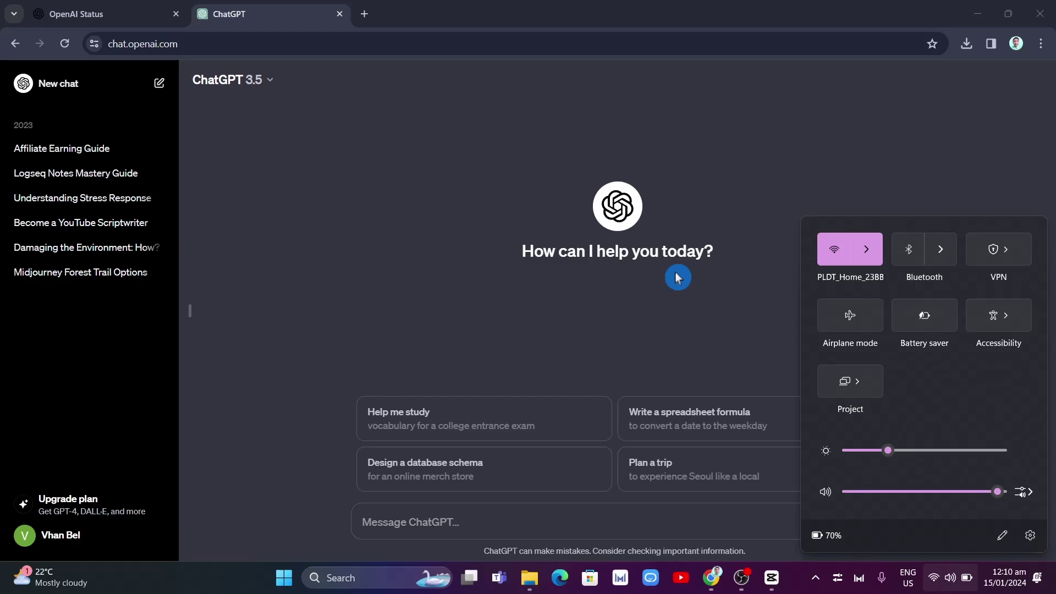
pyautogui.click(680, 279)
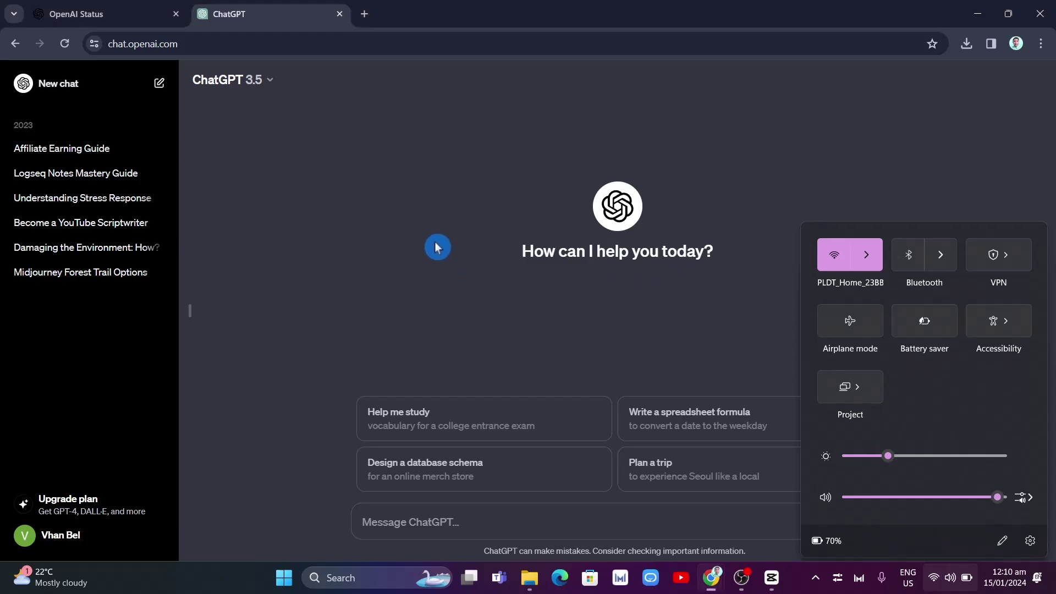